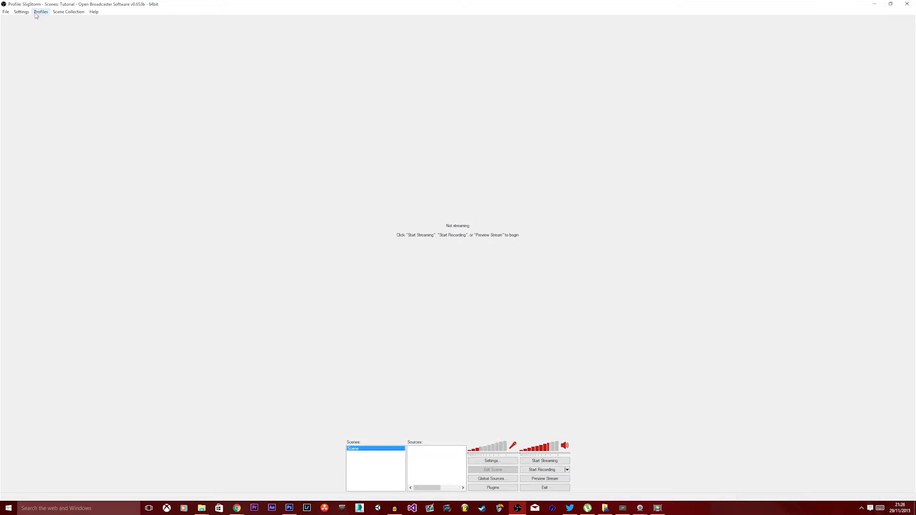
left_click(9, 13)
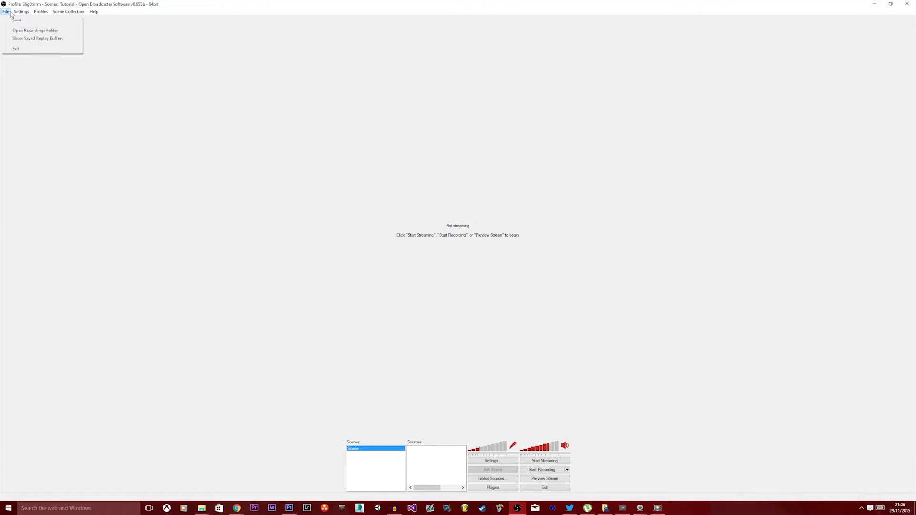
left_click(10, 13)
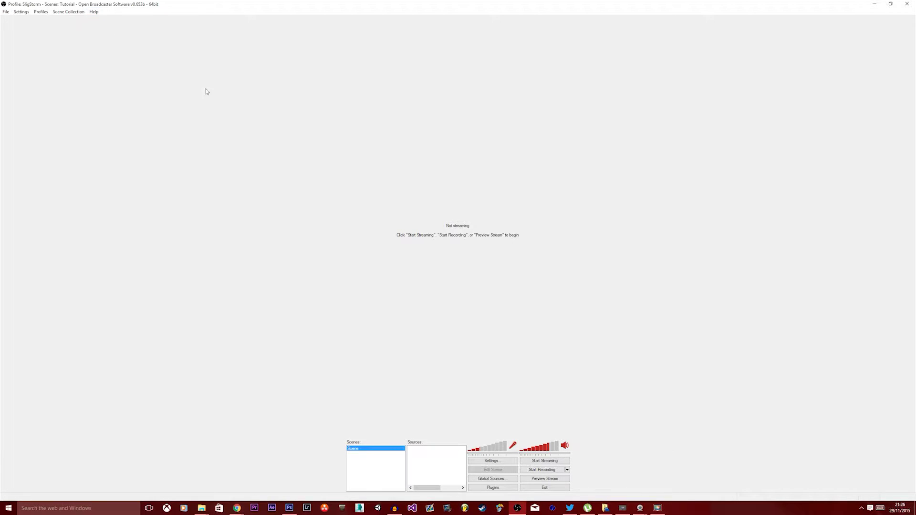
Open the program settings and examine the broadcast settings, including the streaming service and stream key fields.
left_click(22, 12)
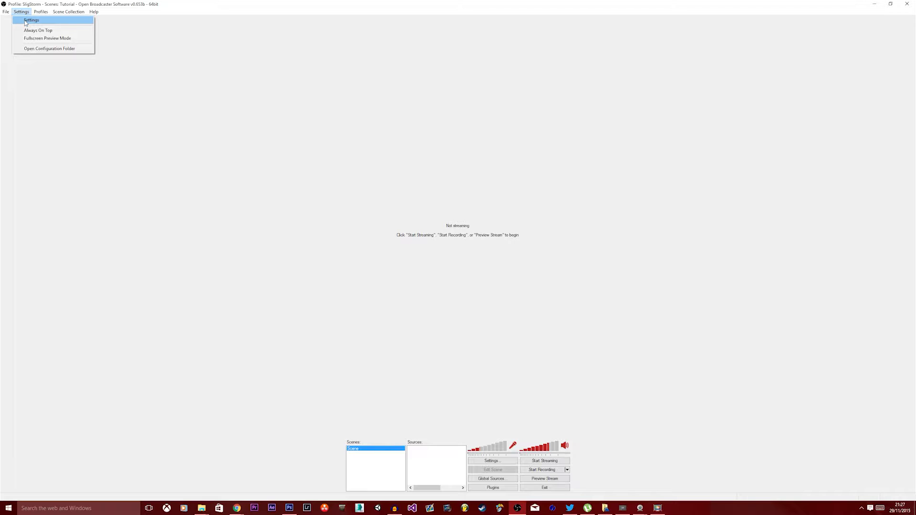
left_click(25, 21)
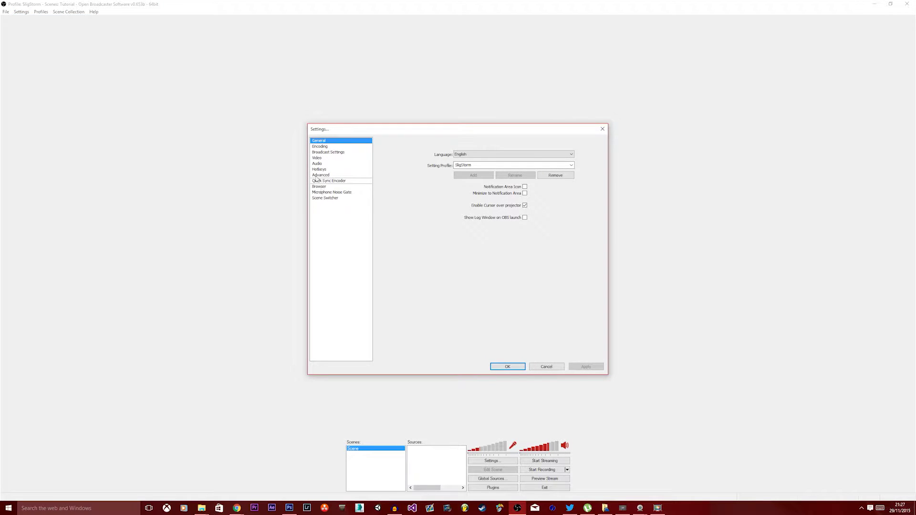
left_click(314, 152)
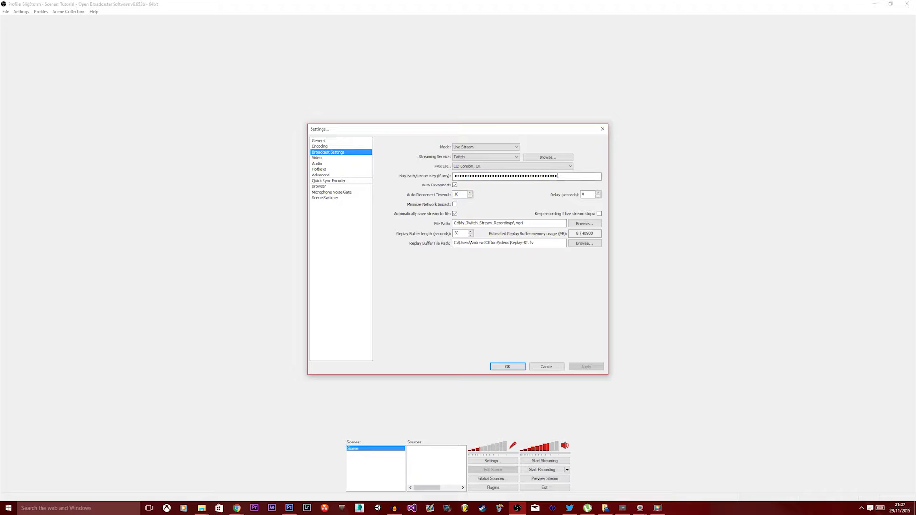
double_click(558, 176)
left_click(558, 176)
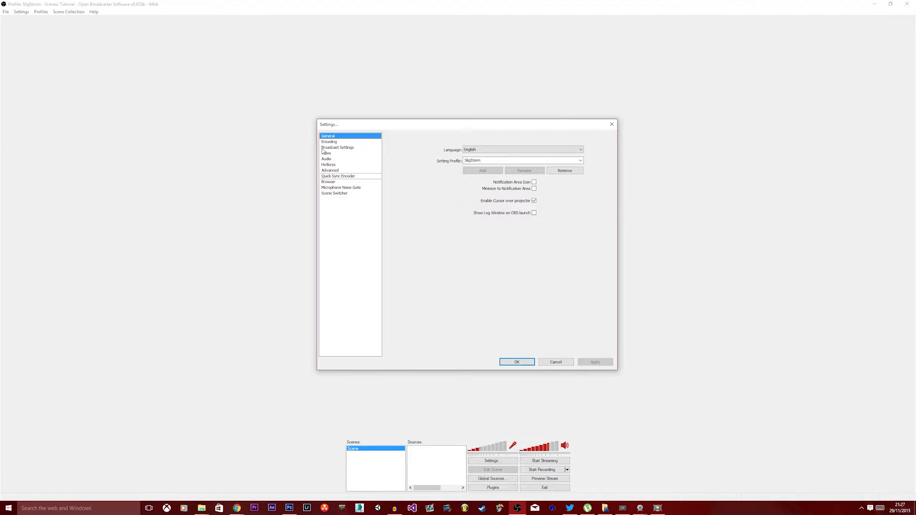
left_click(337, 147)
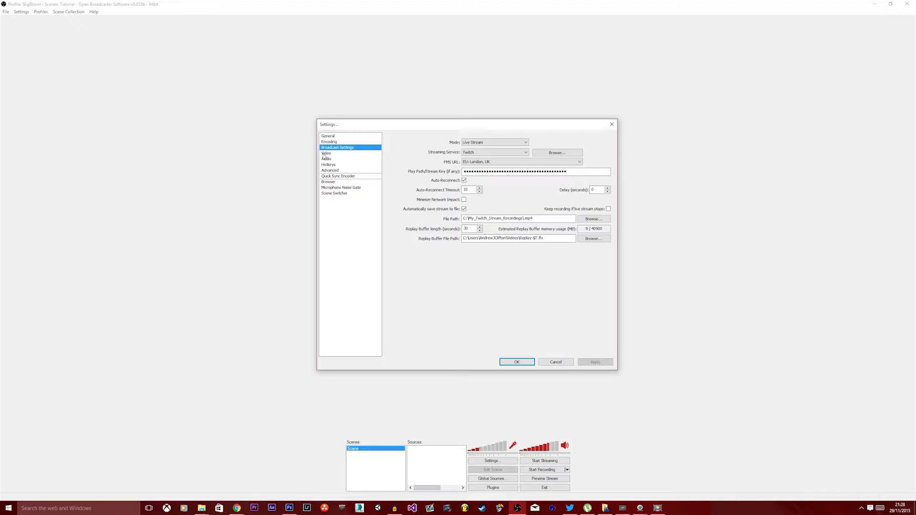
Examine the maximum bitrate in the encoding settings and the resolution and FPS options in the video settings.
left_click(324, 153)
left_click(323, 150)
left_click(323, 154)
left_click(322, 143)
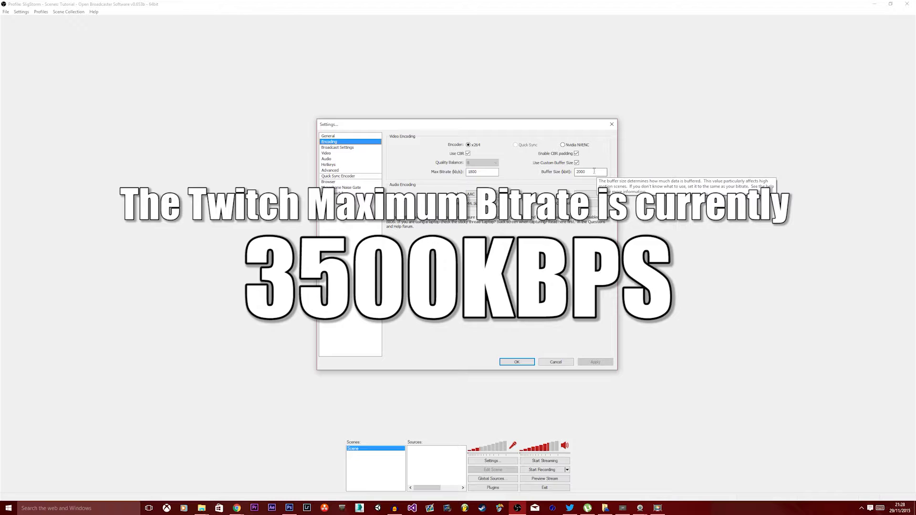
left_click(492, 171)
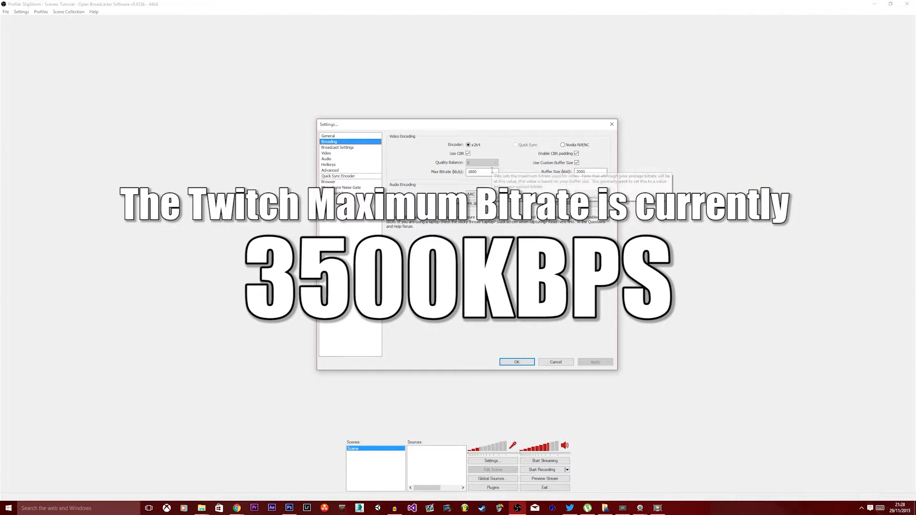
left_click(325, 153)
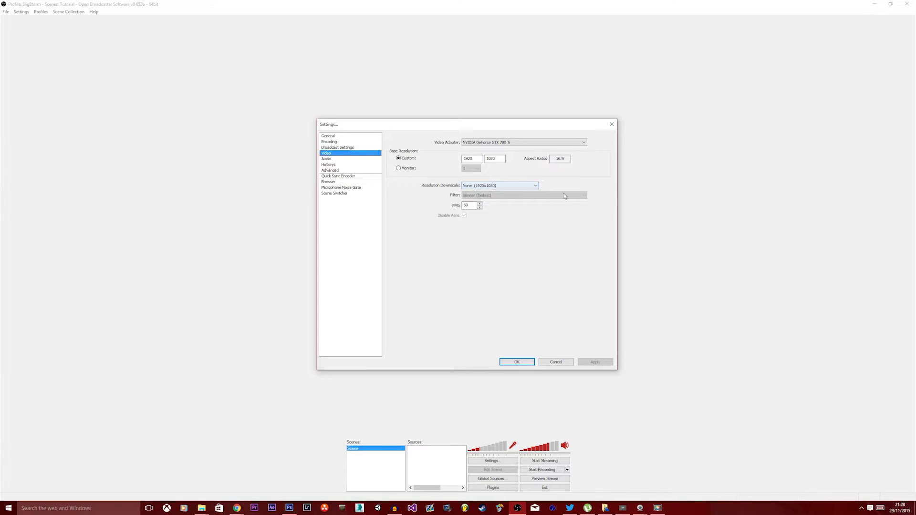
Return to the broadcast settings, switch to the Twitch dashboard in the browser and reveal the channel's stream key.
left_click(334, 147)
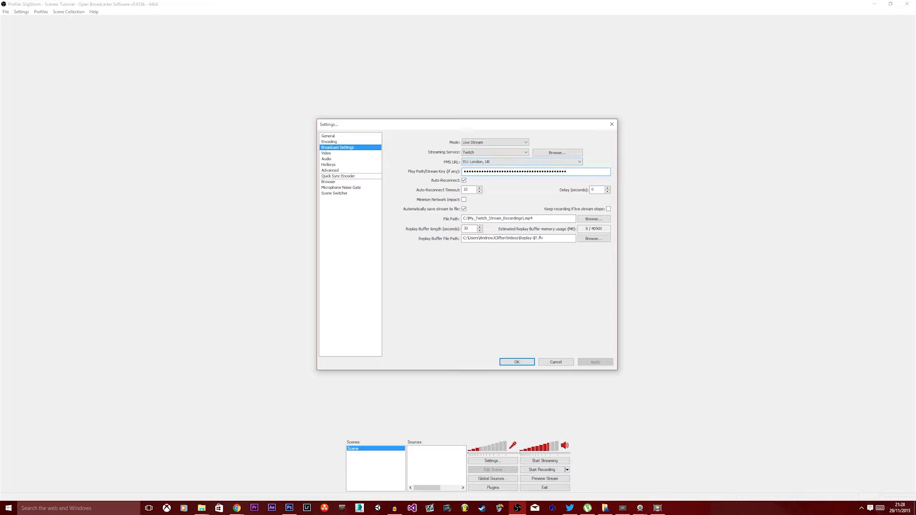
key("alt+Tab")
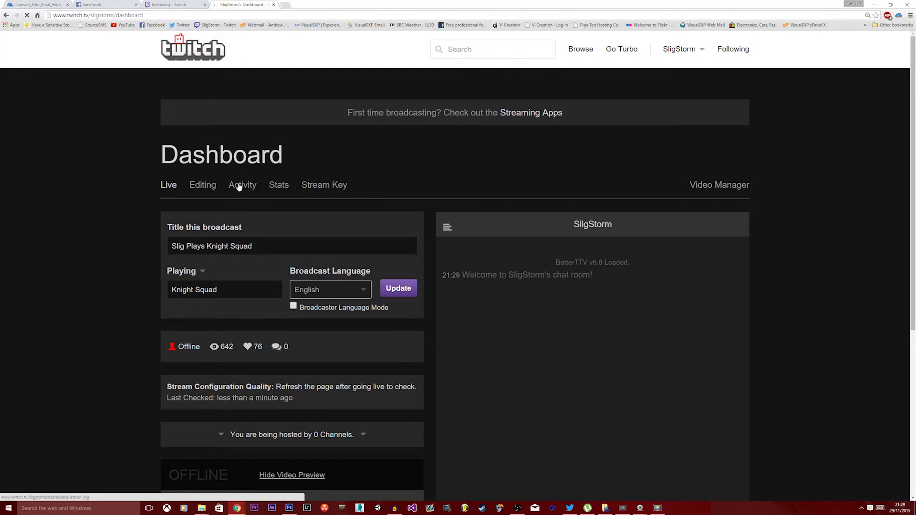
left_click(305, 186)
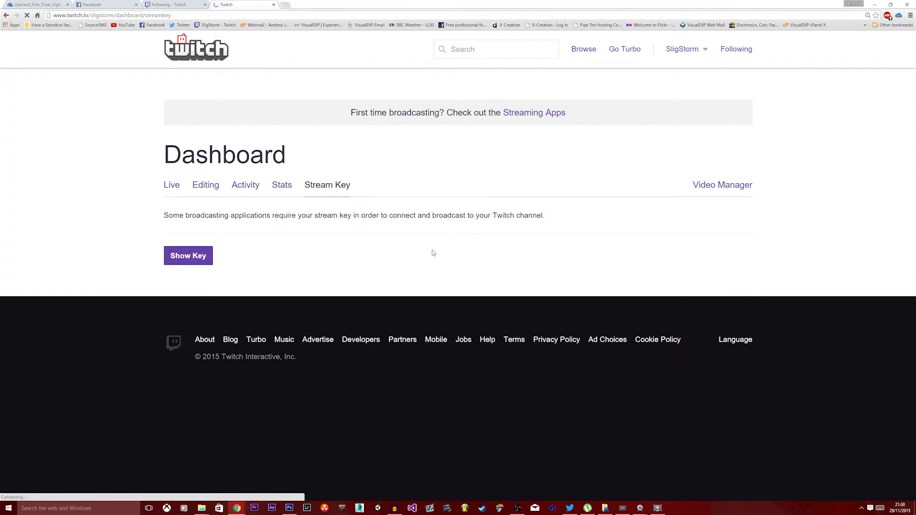
left_click(173, 256)
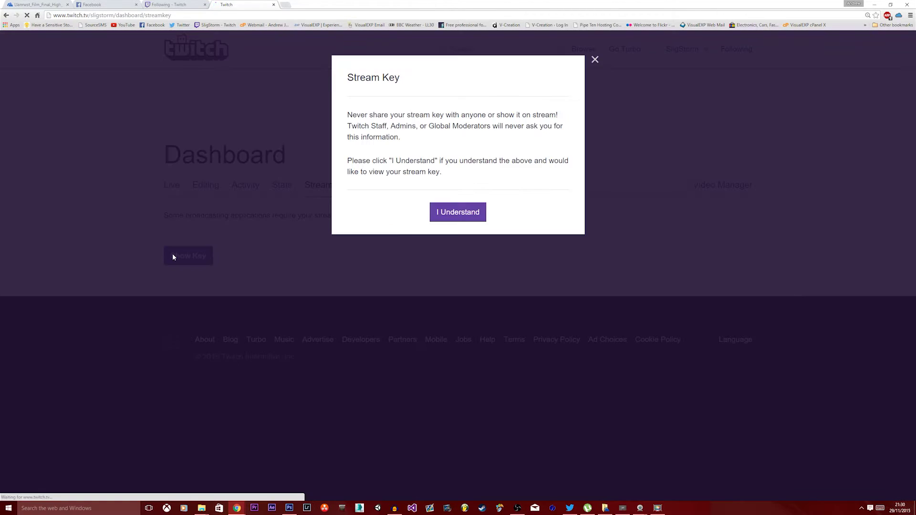
left_click(438, 214)
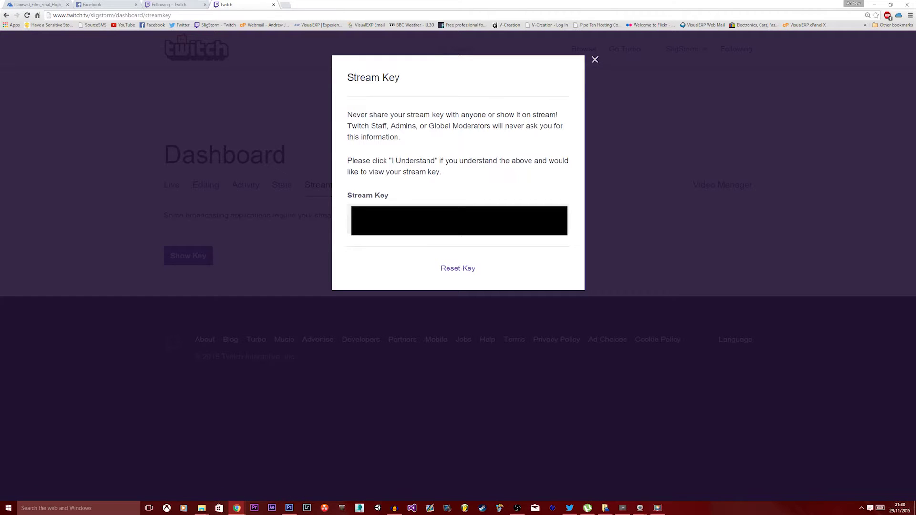
Copy the revealed stream key from the Twitch dashboard.
left_click(458, 220)
right_click(361, 213)
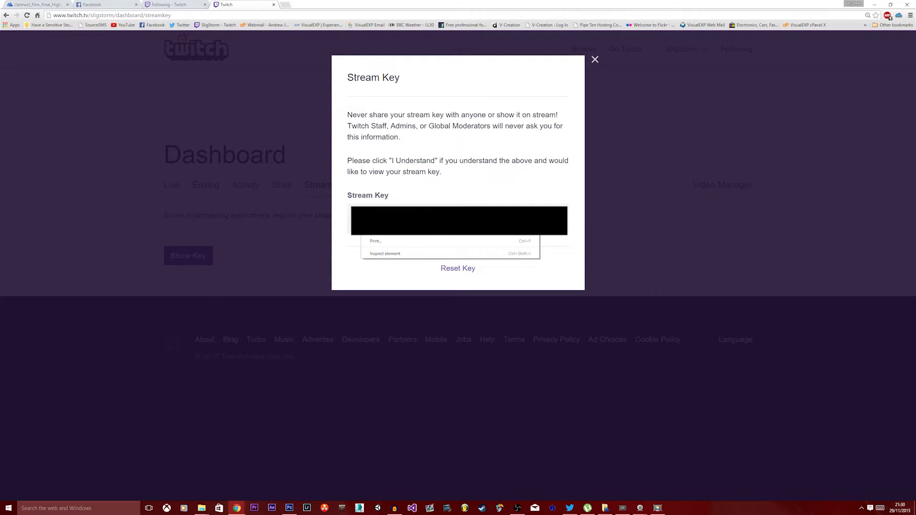
left_click(382, 218)
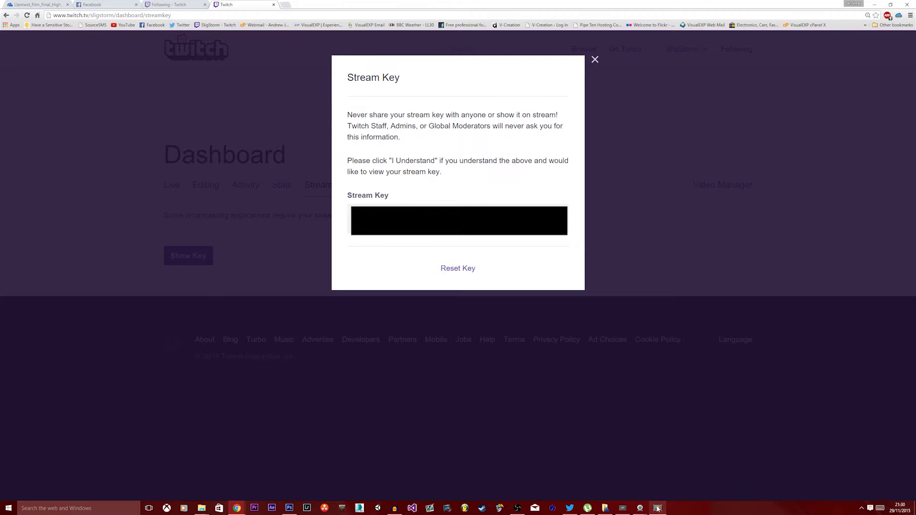
Switch back to Open Broadcaster Software and check the Play Path/Stream Key field in the broadcast settings.
left_click(520, 509)
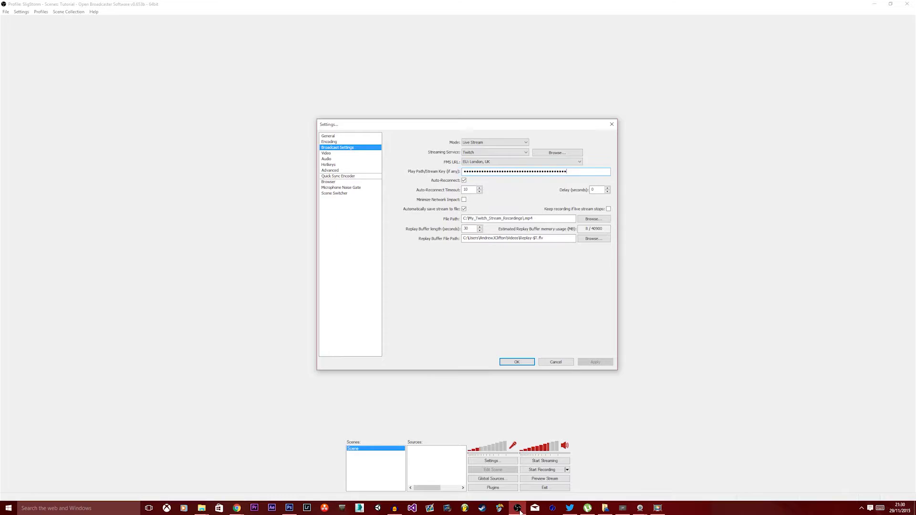
double_click(580, 171)
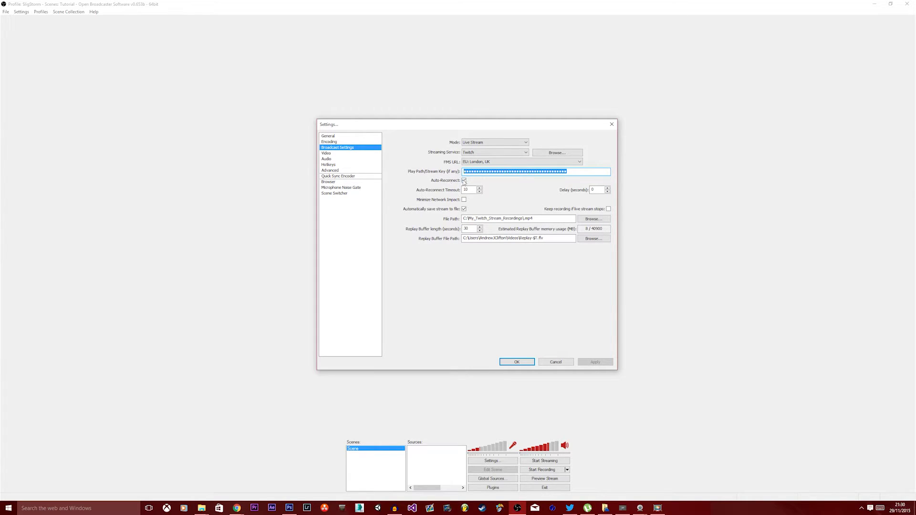
left_click(583, 173)
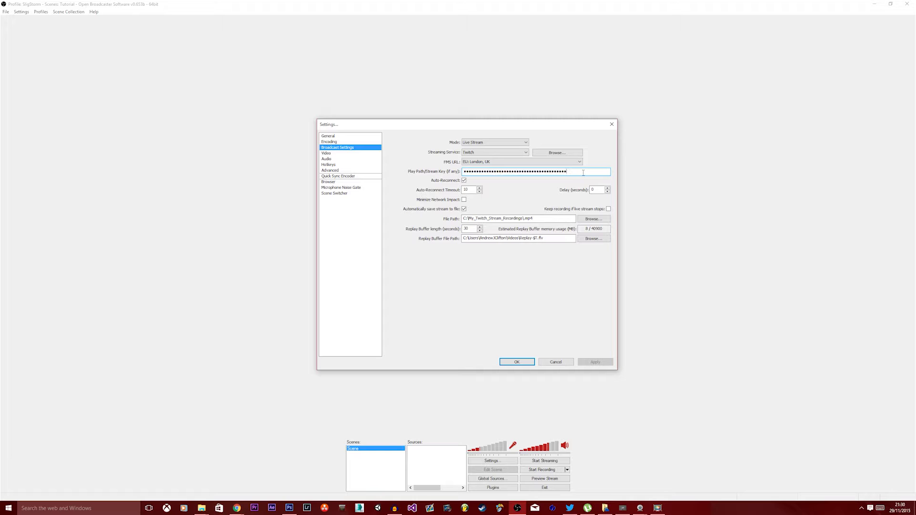
left_click(516, 363)
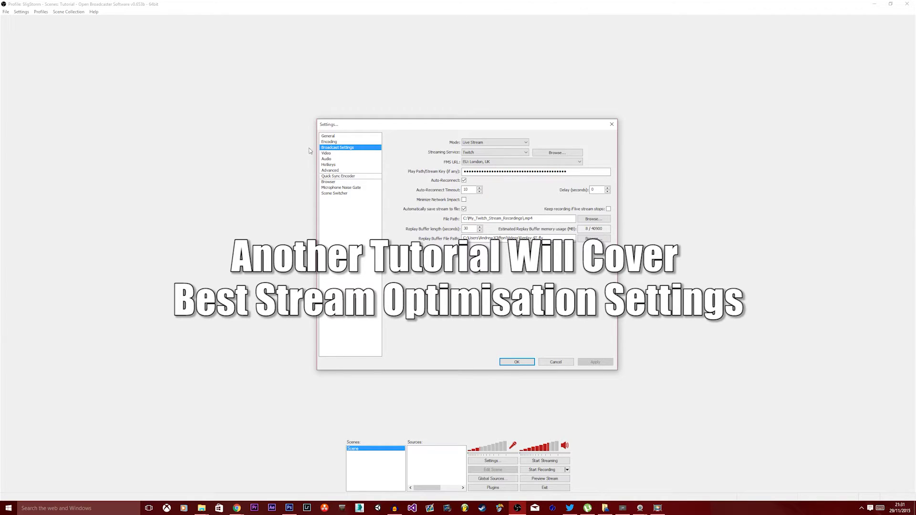
Look over the broadcast and general settings once more.
left_click(329, 153)
left_click(329, 147)
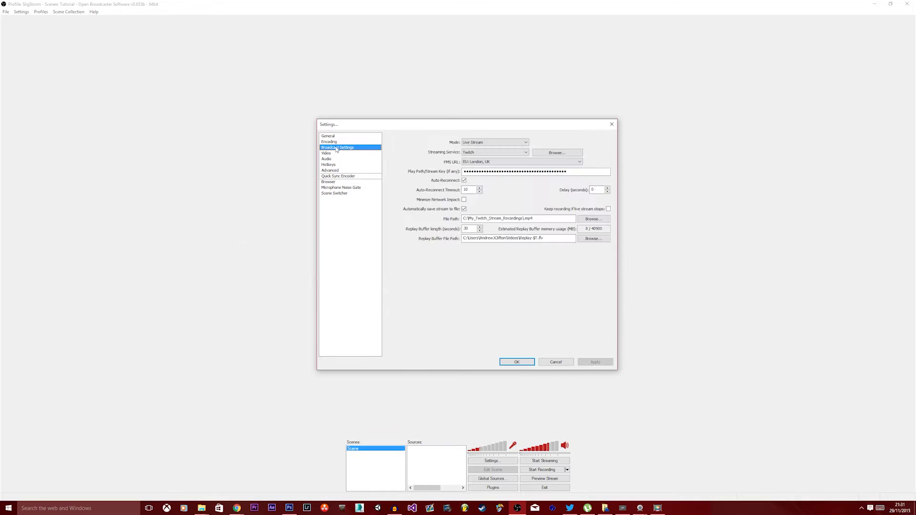
left_click(329, 137)
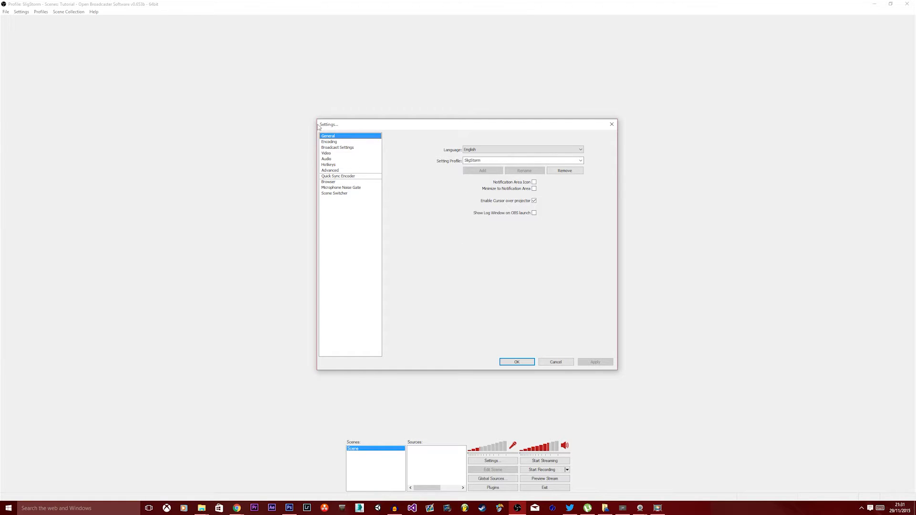
left_click(329, 148)
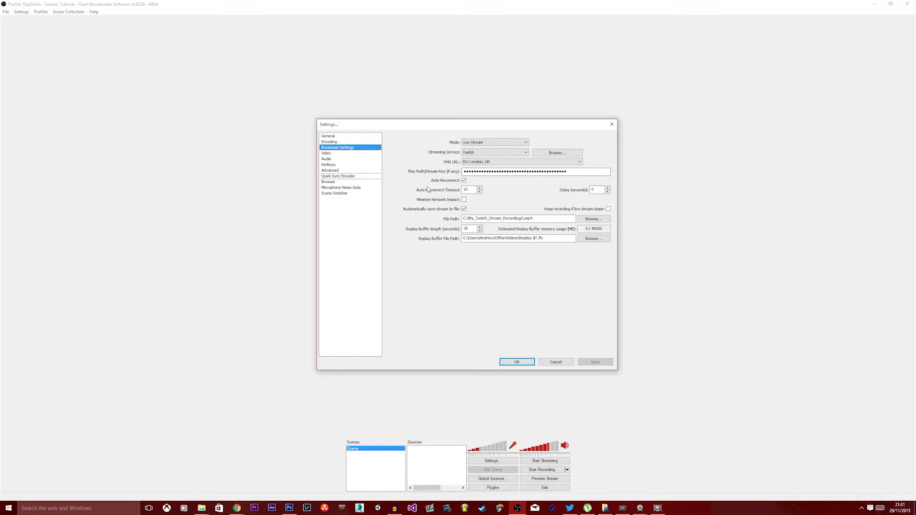
left_click(336, 137)
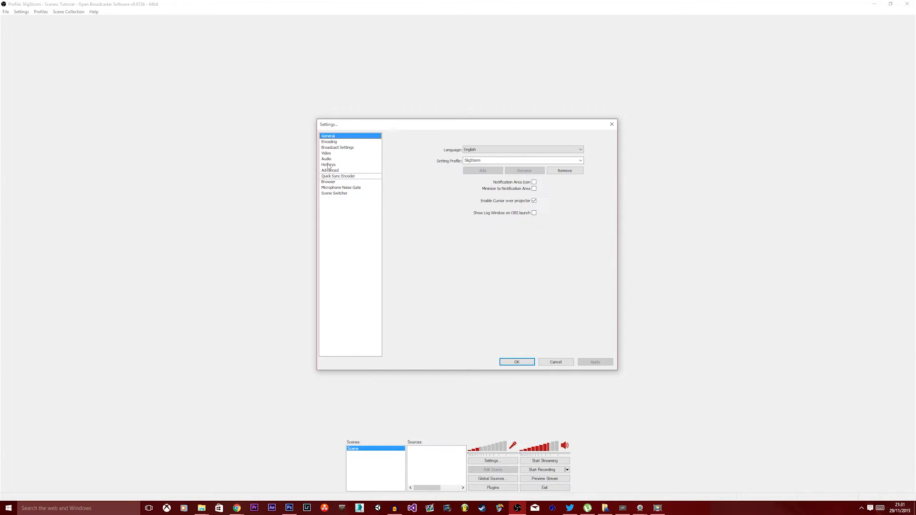
Examine the maximum bitrate and buffer size values in the encoding settings and close the settings without saving.
left_click(330, 142)
double_click(477, 172)
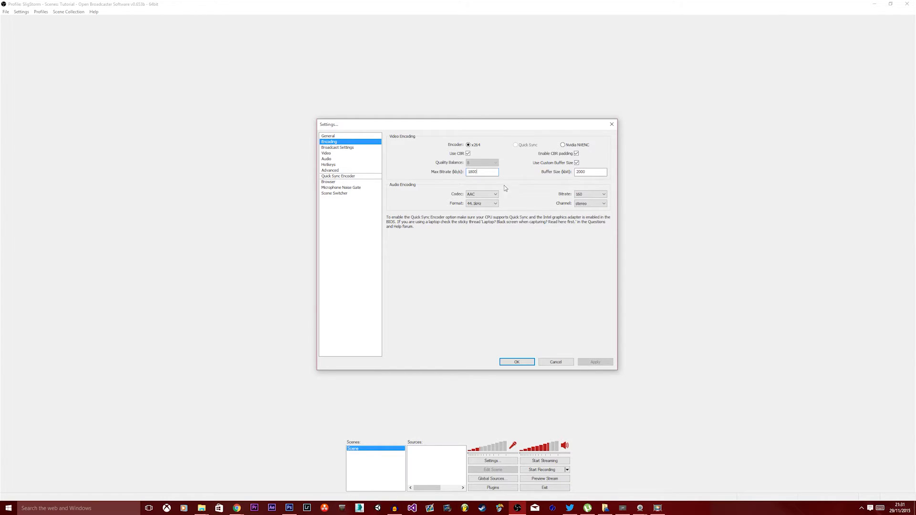
double_click(487, 172)
left_click(489, 175)
left_click(594, 173)
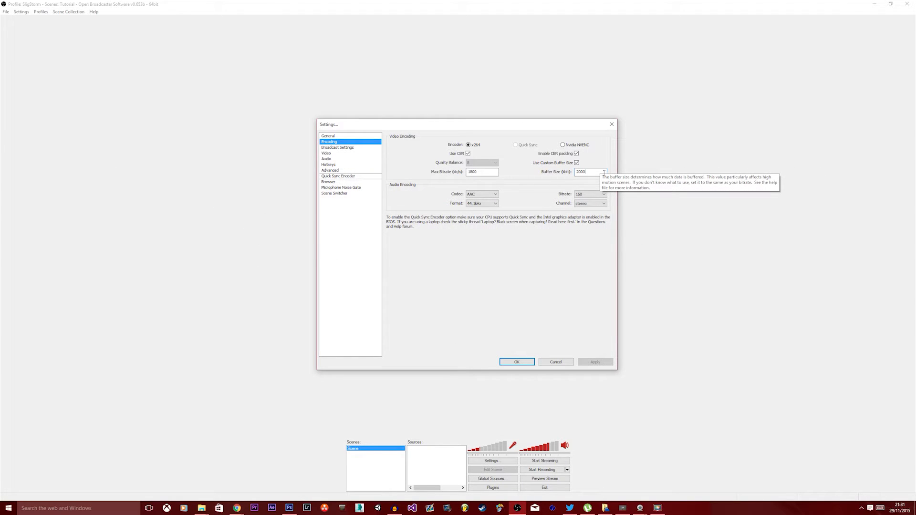
left_click(600, 173)
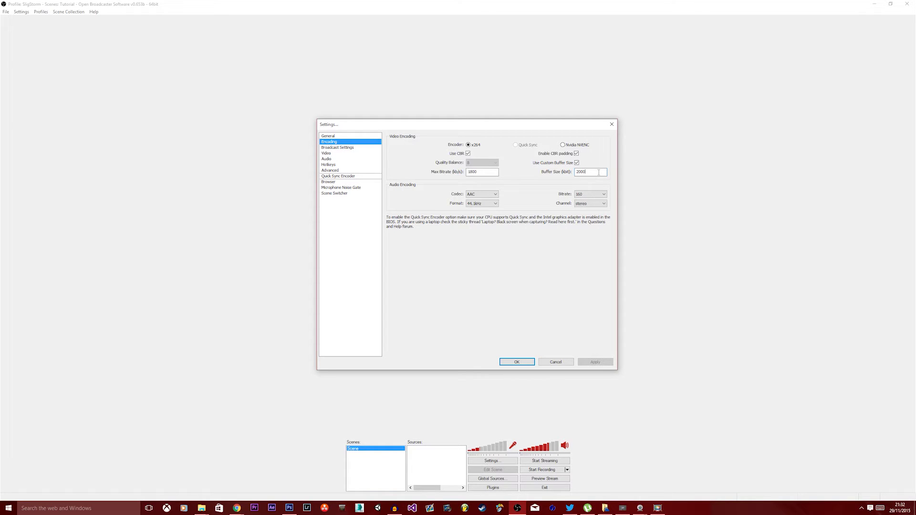
double_click(598, 173)
left_click(596, 173)
double_click(492, 170)
left_click(487, 172)
left_click(594, 173)
left_click(555, 362)
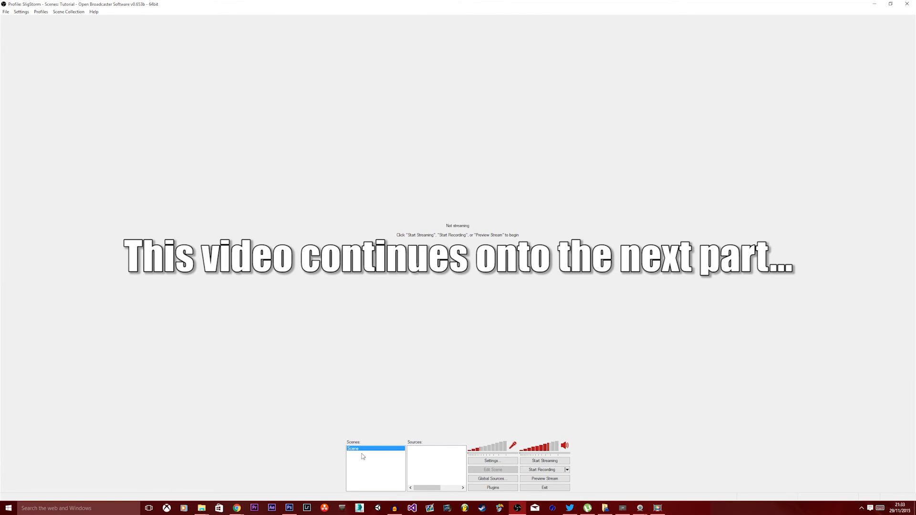
Open the options of the scene list for adding a scene.
right_click(361, 454)
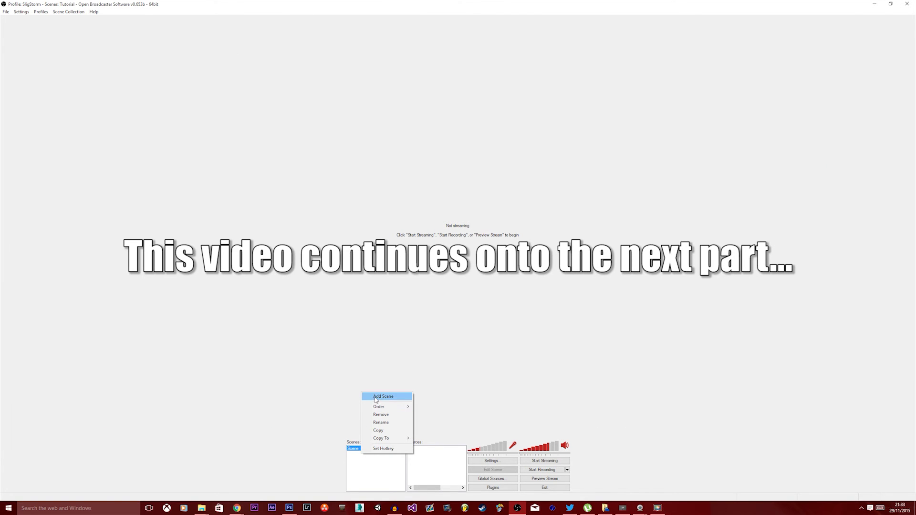